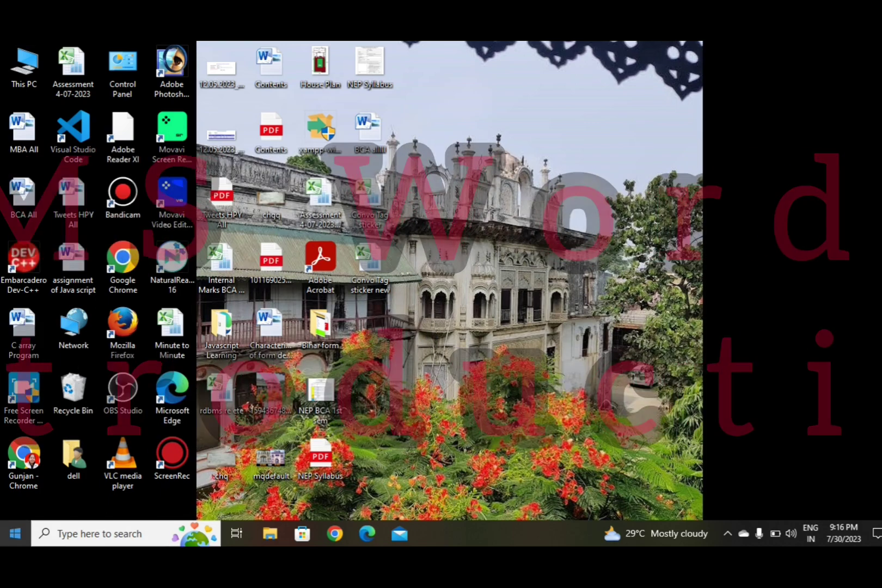
Open the Windows search panel from the taskbar search box.
click(81, 538)
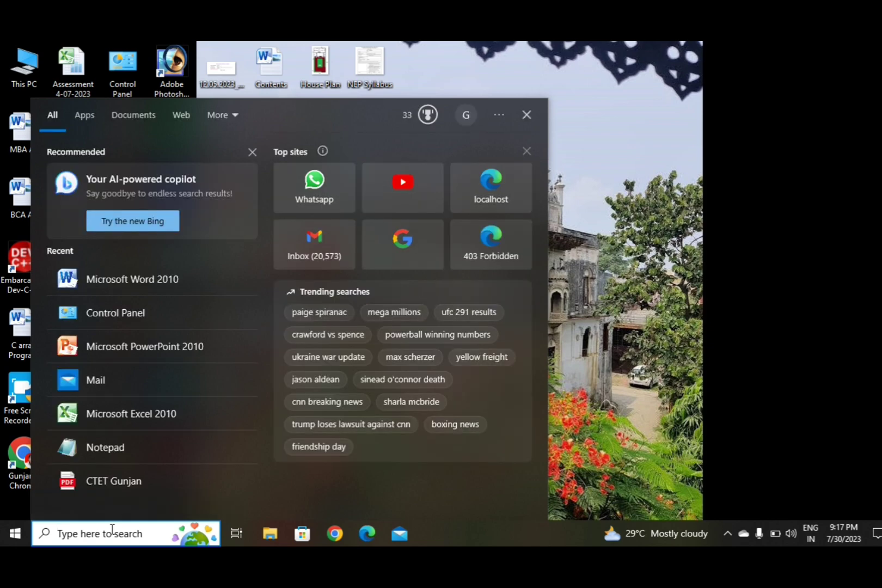
Search for 'ms w', fixing typos, so Microsoft Word 2010 appears as best match.
text(s)
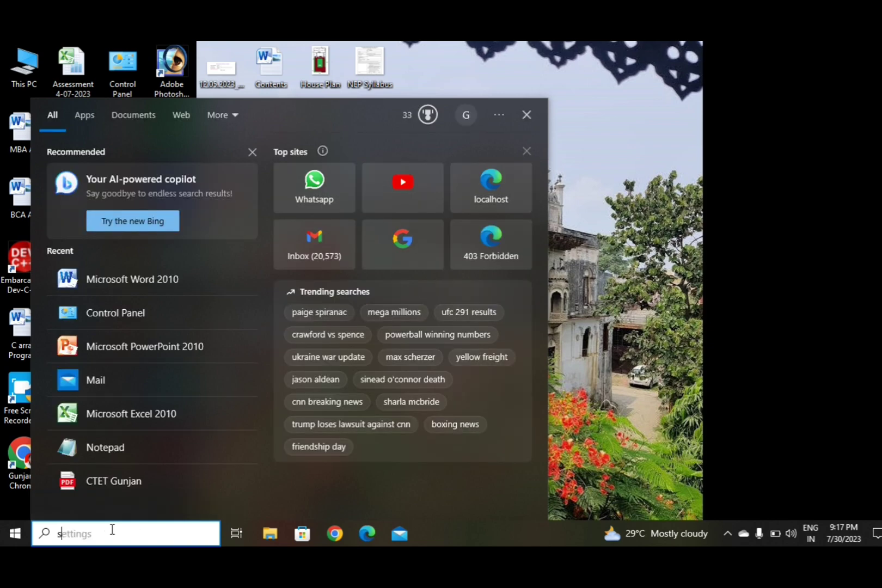
key(BackSpace)
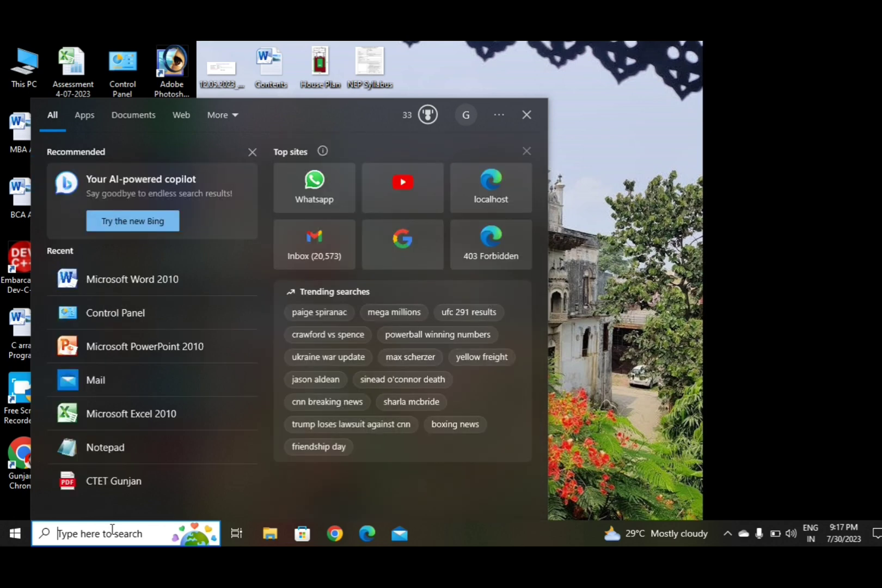
text(ms )
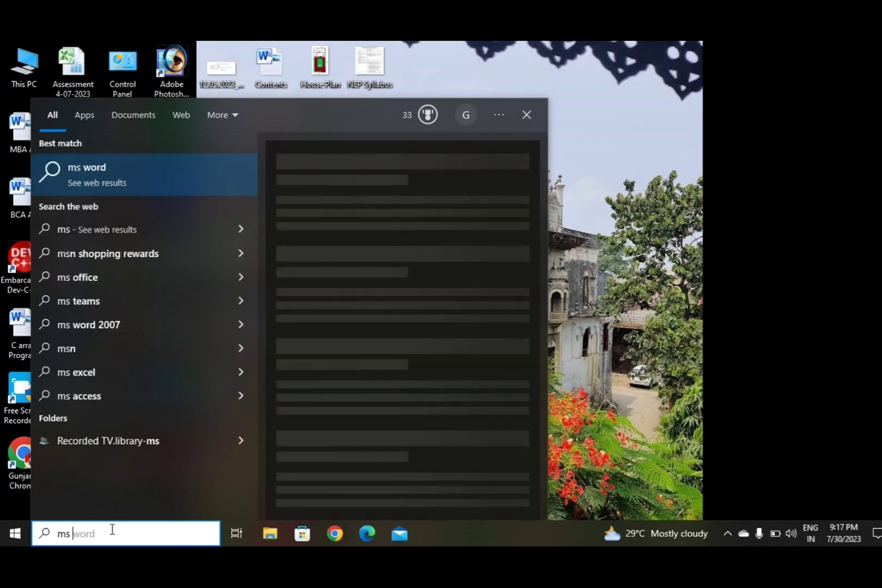
text(w)
key(BackSpace)
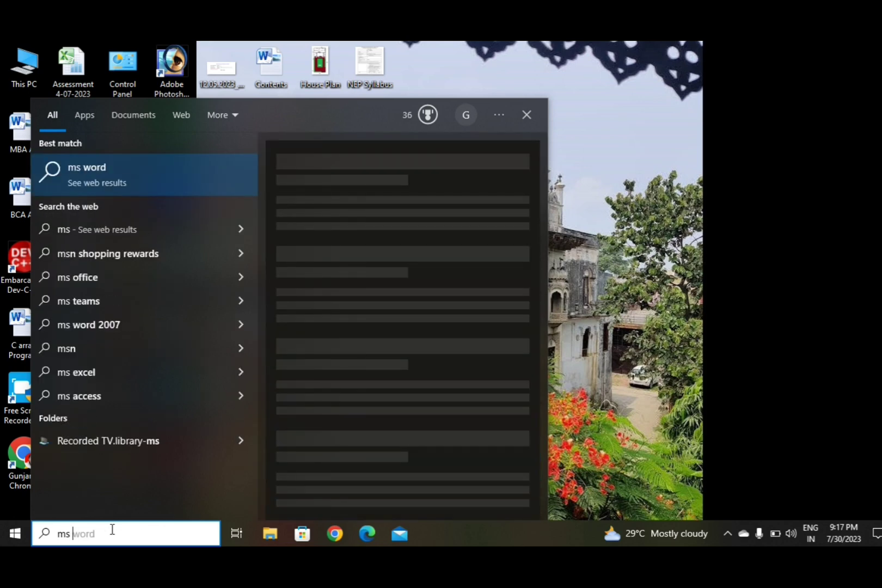
text(w)
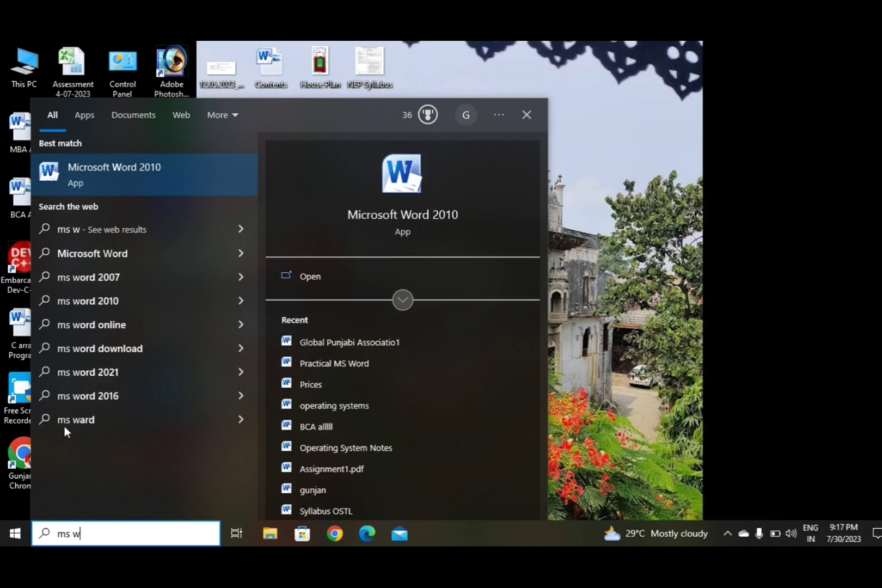
Launch Microsoft Word 2010 and close the Activation Wizard warning.
click(144, 168)
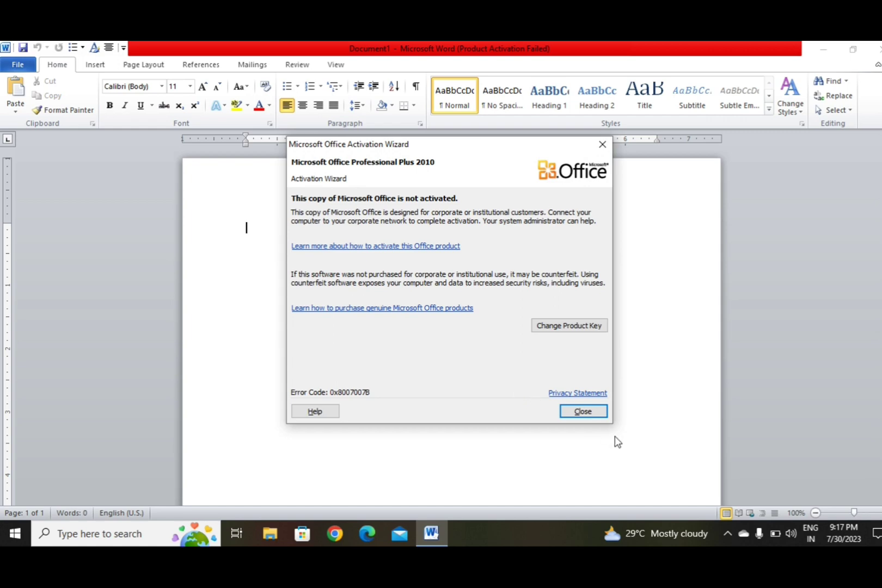
click(597, 414)
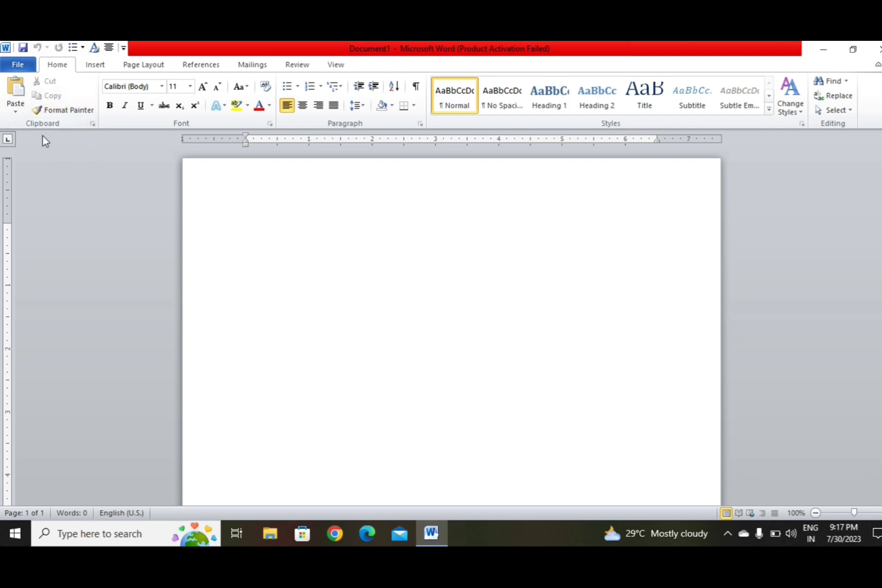
Bring up the Save As dialog from the File tab.
click(16, 66)
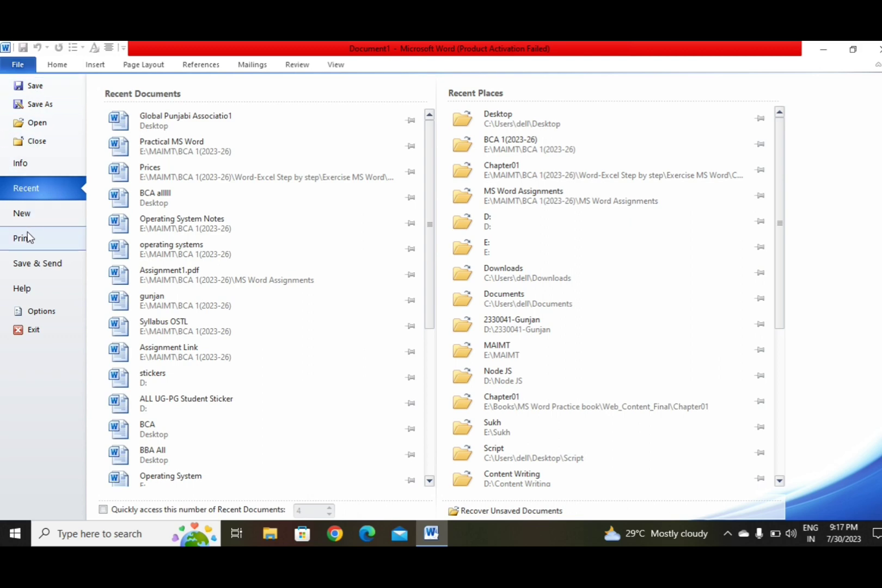
click(39, 87)
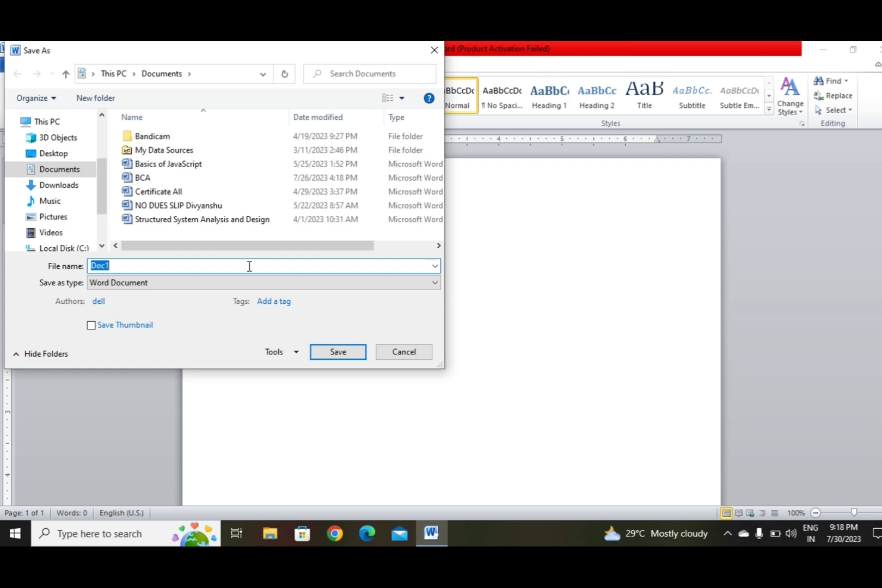
Save the blank document to the Desktop under a custom file name.
text(R)
text(iya)
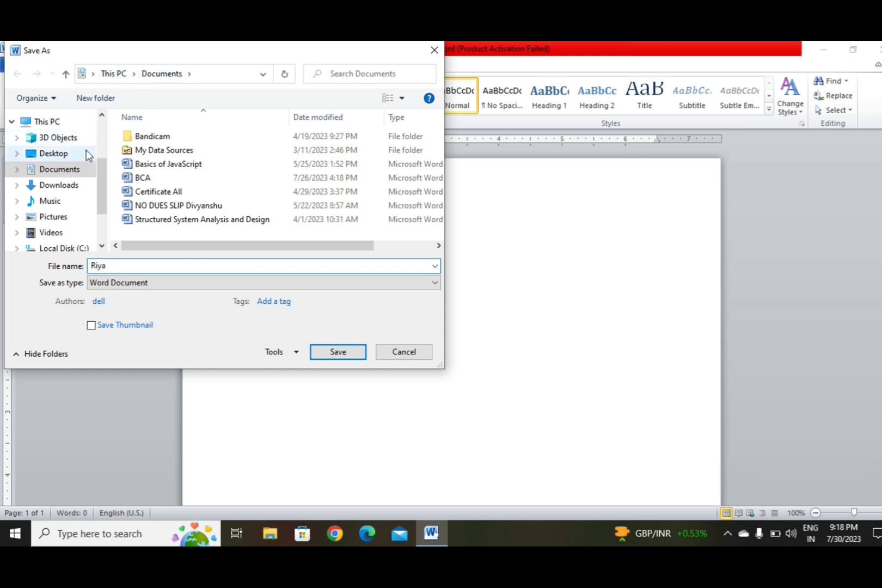
click(58, 154)
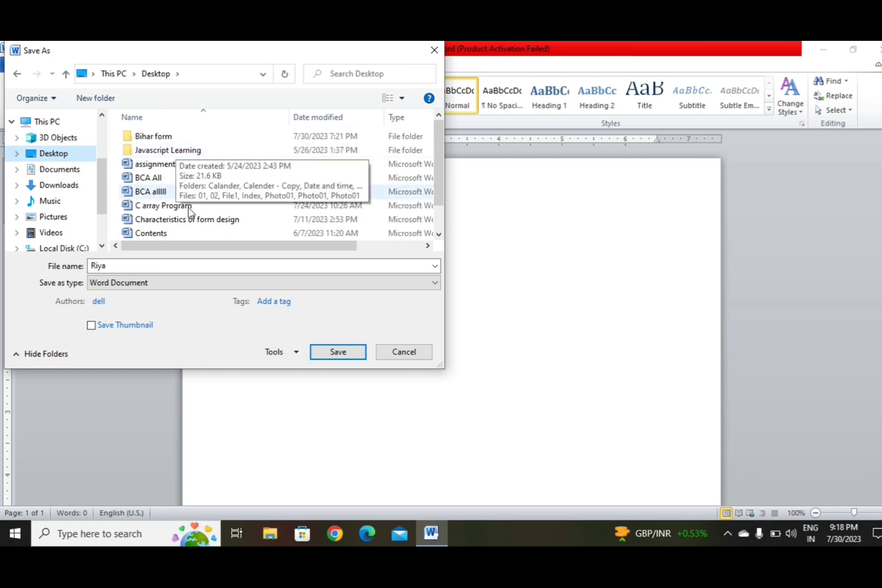
click(343, 353)
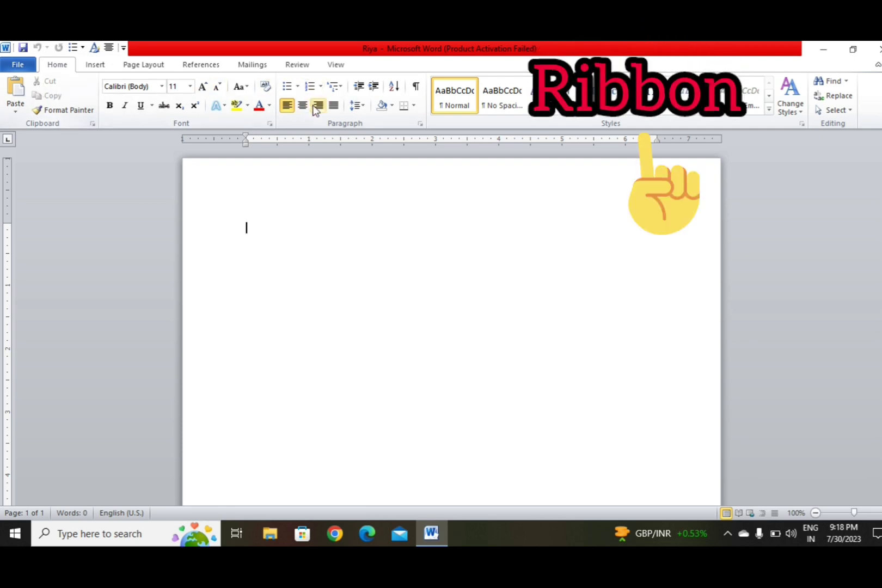
Browse the Insert, References, Mailings, Review and View ribbon tabs, then return to Home.
click(97, 65)
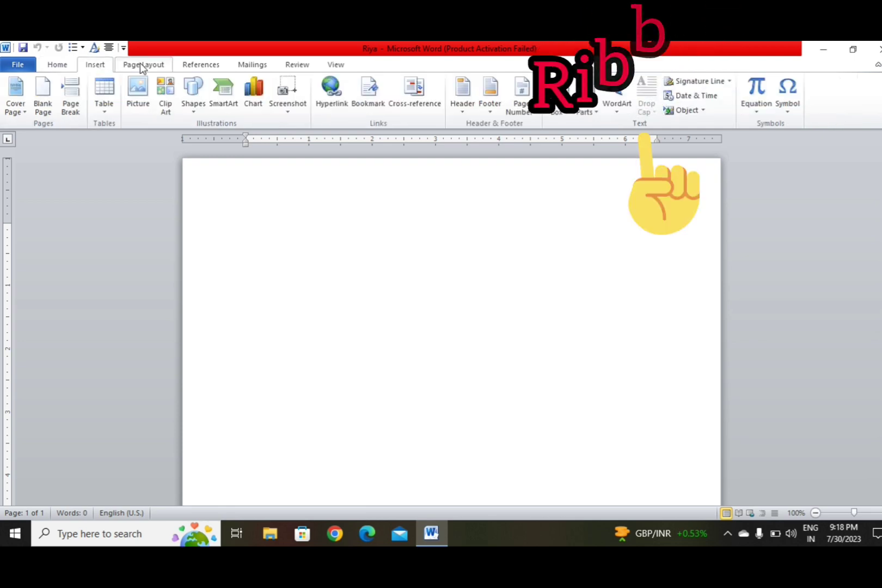
scroll(197, 65, down, 1)
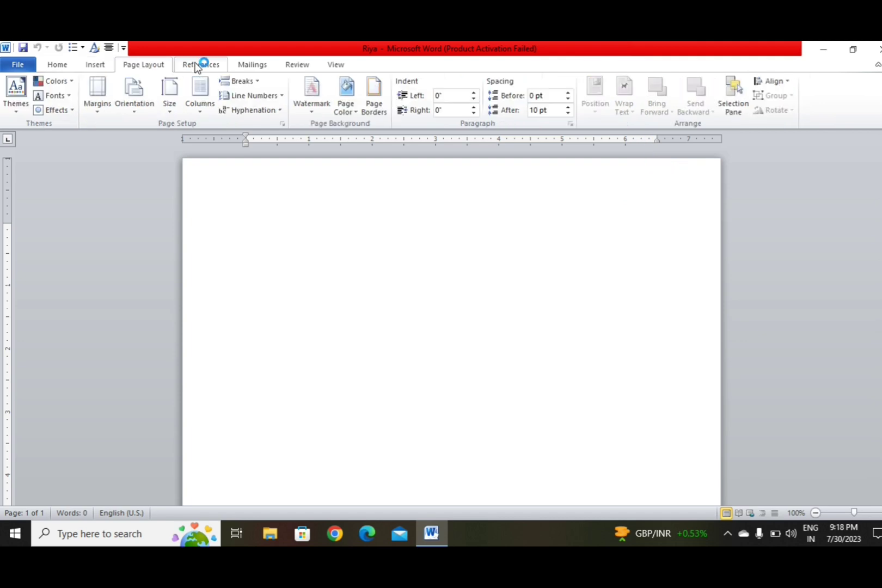
click(199, 64)
click(256, 64)
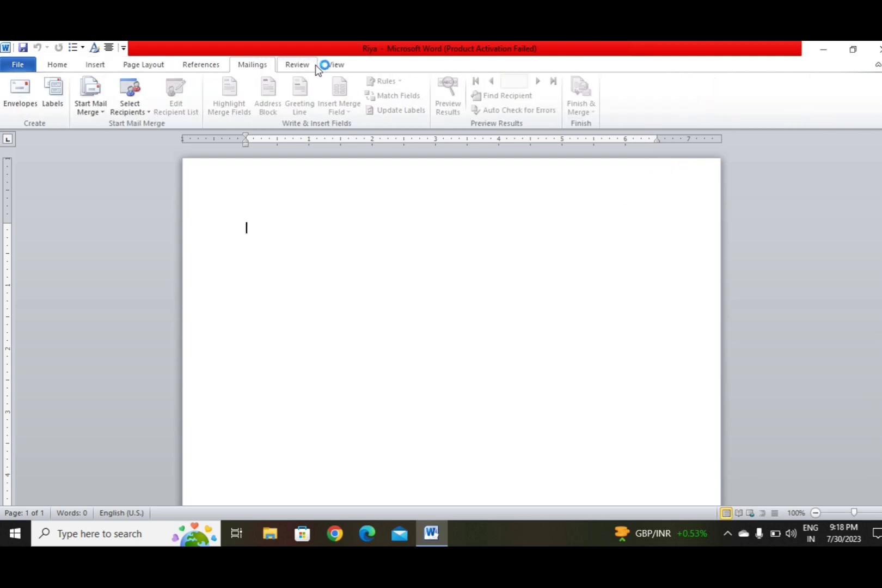
click(315, 66)
click(342, 64)
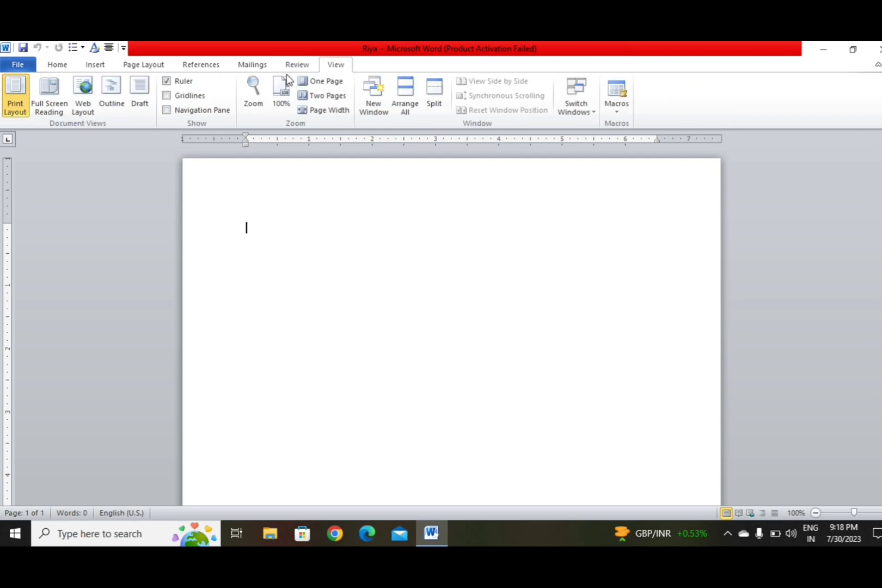
click(56, 65)
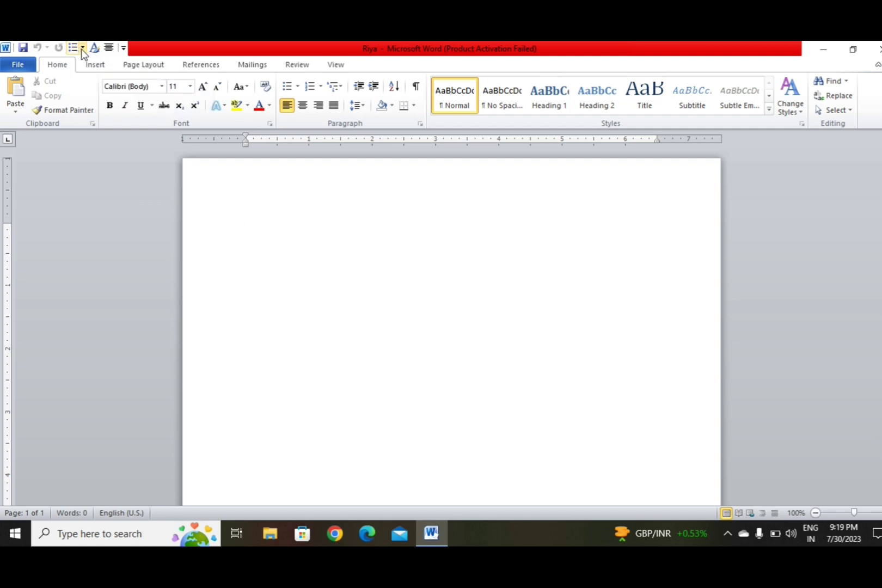
Create a bulleted list with 'Hello' and 'How r u', then select the list lines.
click(73, 48)
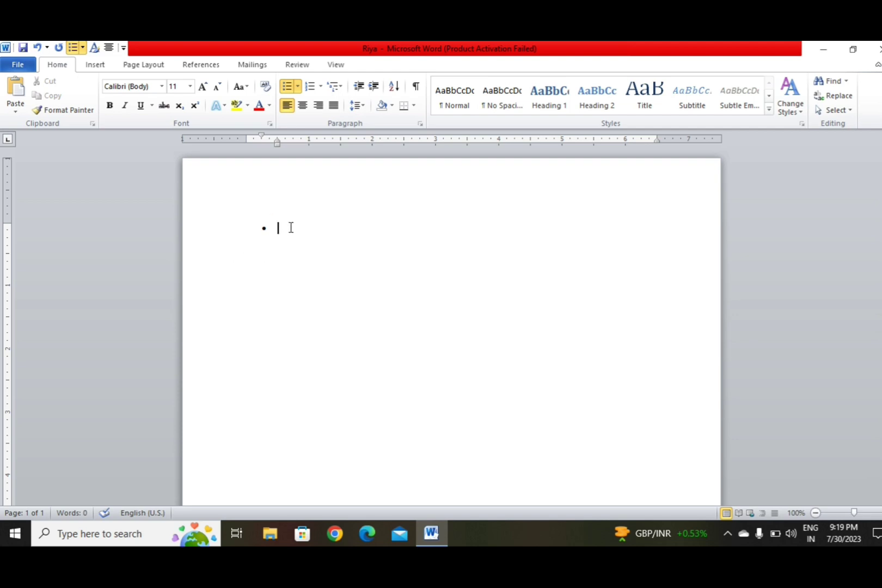
text(He)
text(llo)
key(Return)
text(H)
text(ow)
text( r)
text( u)
key(Return)
drag(215, 222, 230, 256)
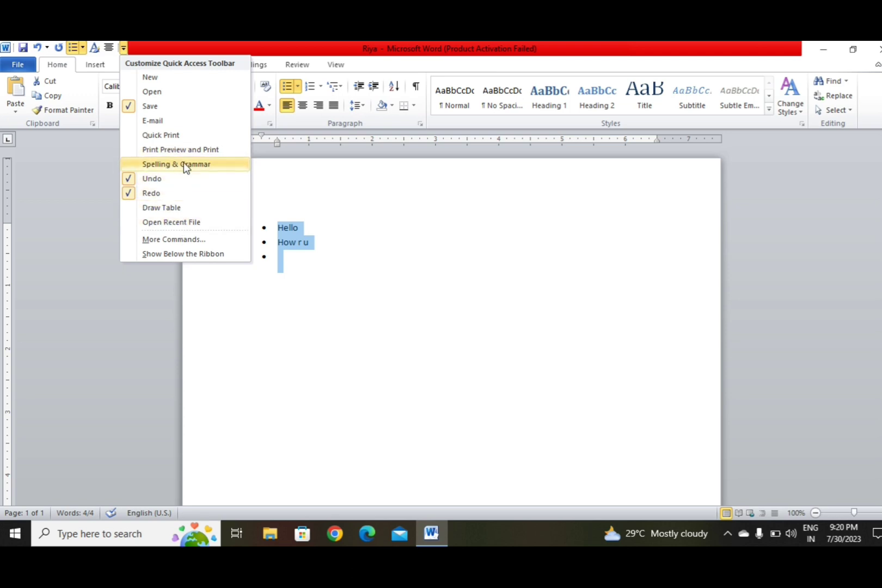
Add New to the Quick Access Toolbar and use it to create blank Document2.
click(215, 77)
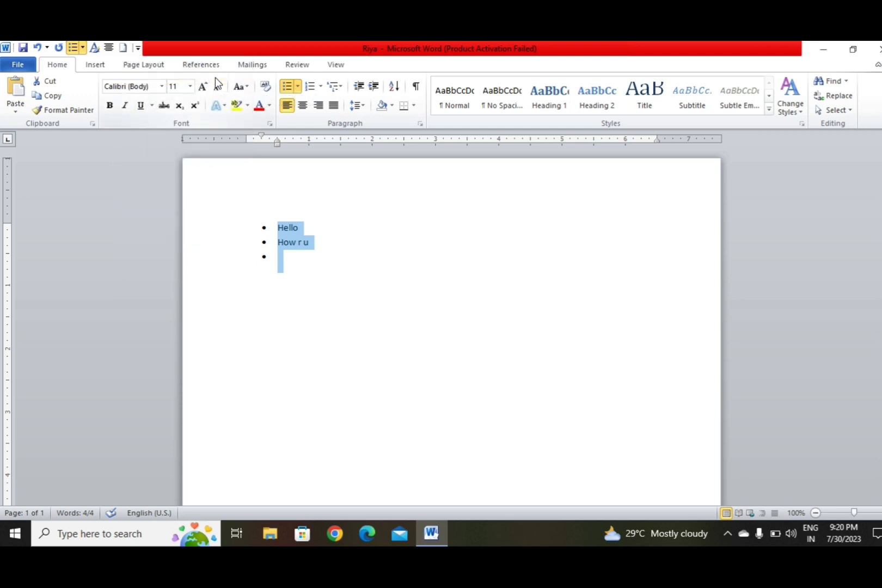
click(138, 48)
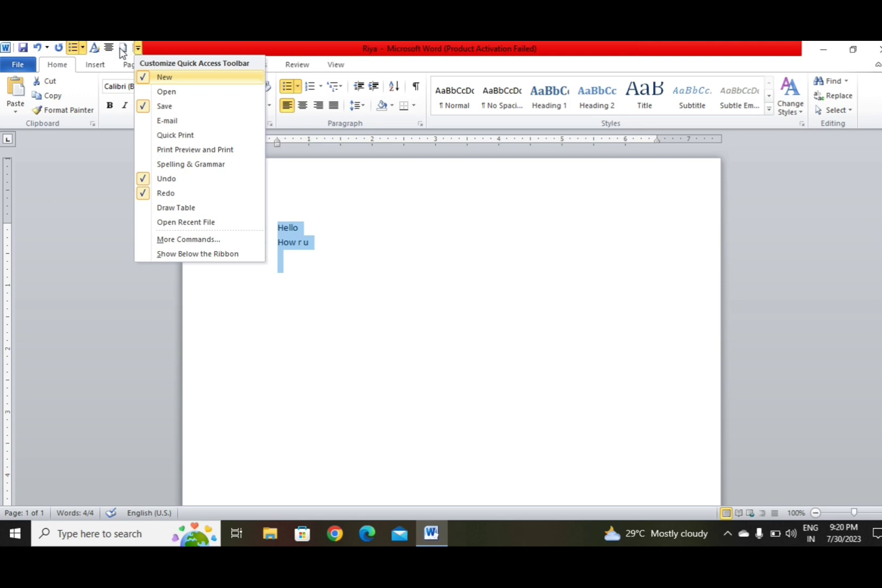
click(138, 48)
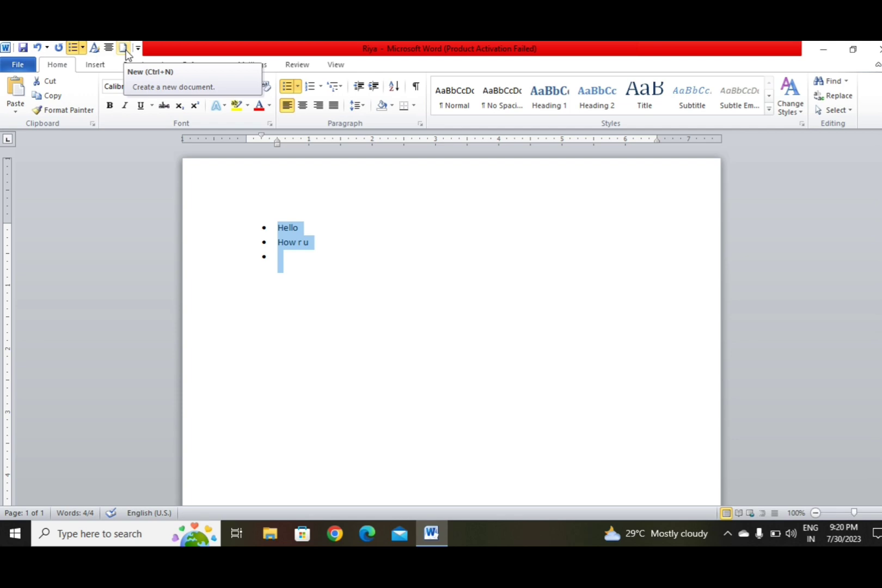
click(124, 48)
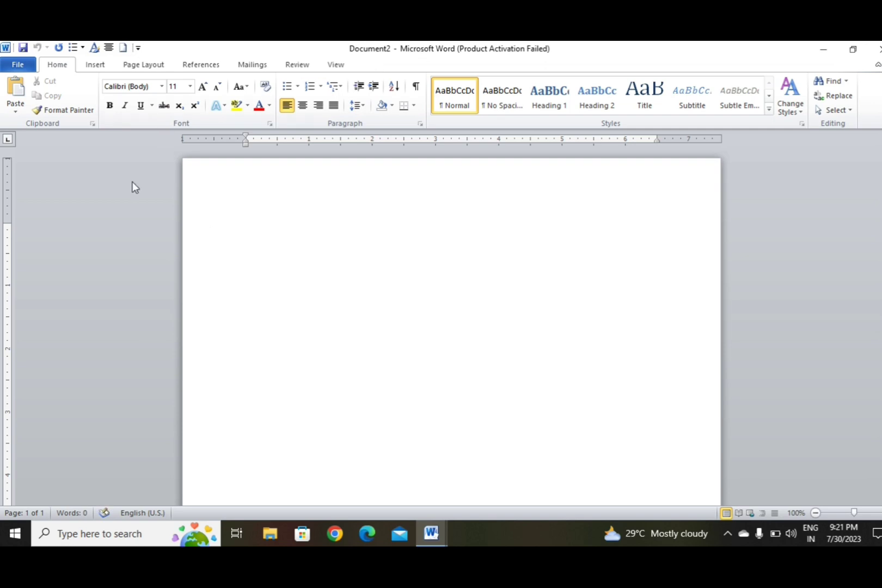
Save the new document to the Desktop as 'Dev', replacing the default name Doc2.
click(22, 49)
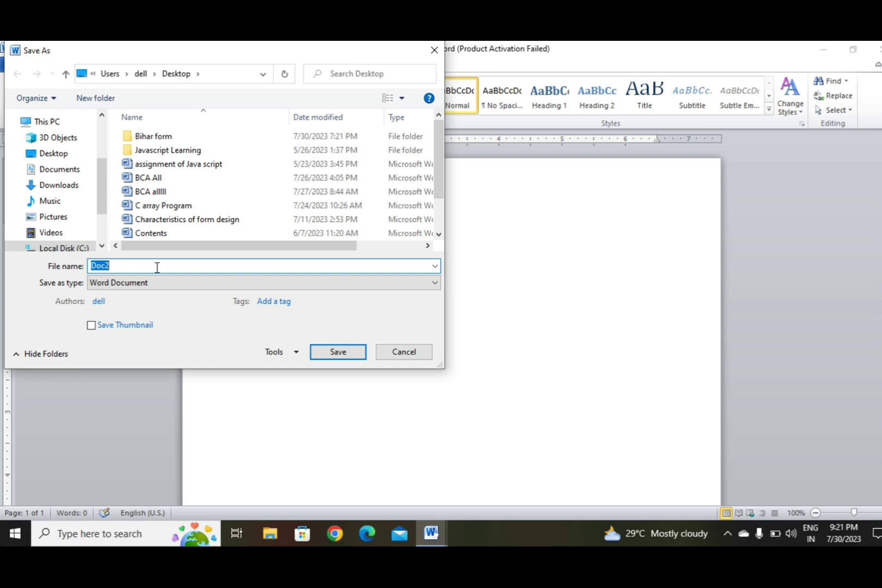
click(191, 267)
drag(190, 267, 69, 261)
text(Dev)
click(341, 353)
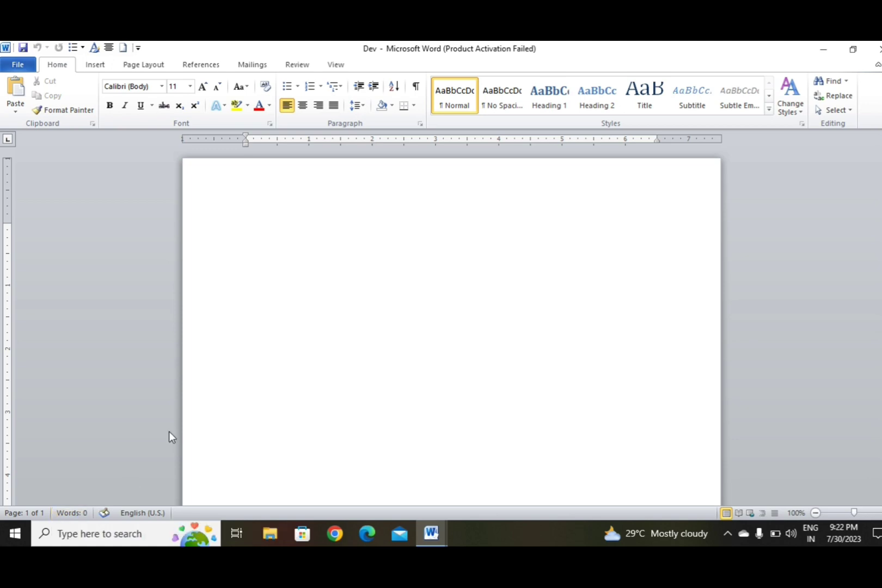
Type 'Hello How are you', correcting the mistyped capital Y.
text(He)
text(llo )
text(H)
text(ow )
text(are )
text(Y)
key(BackSpace)
text(y)
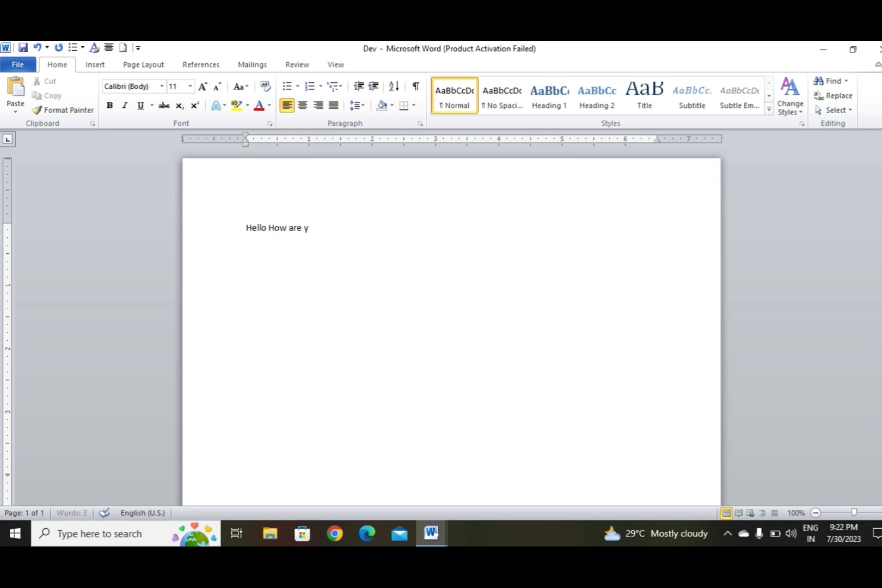
text(ou)
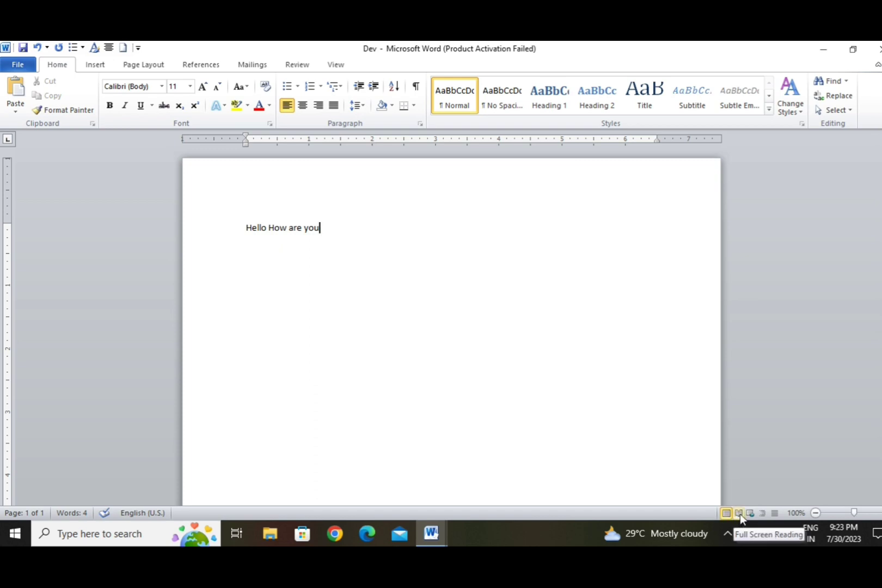
View Dev in Full Screen Reading, exit it with Esc, then switch to Web Layout.
click(739, 513)
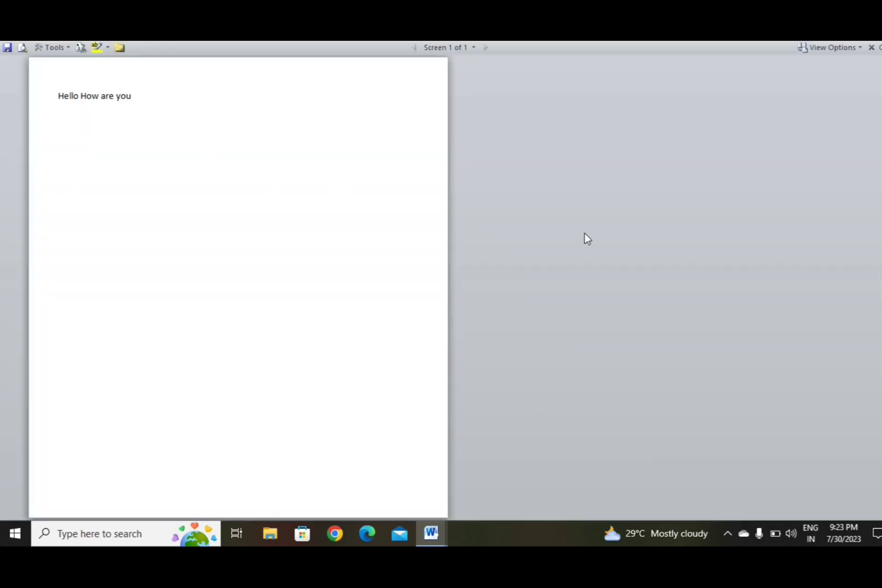
key(Escape)
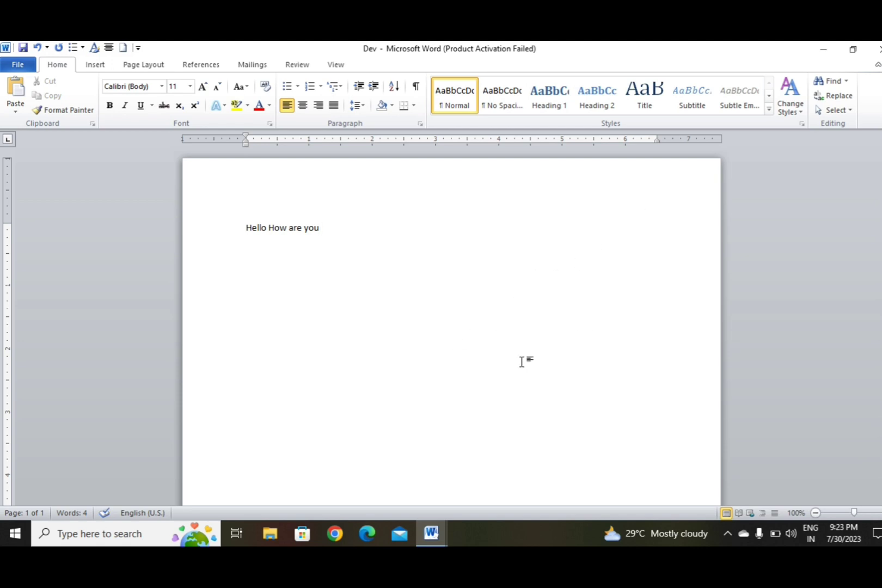
click(750, 512)
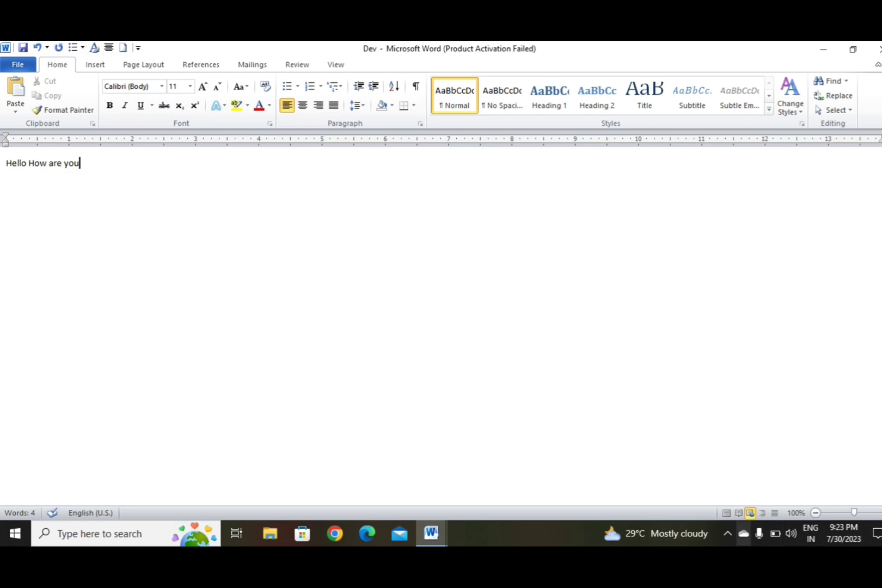
Show Dev in Outline view, then Draft view, then return it to Print Layout.
click(762, 513)
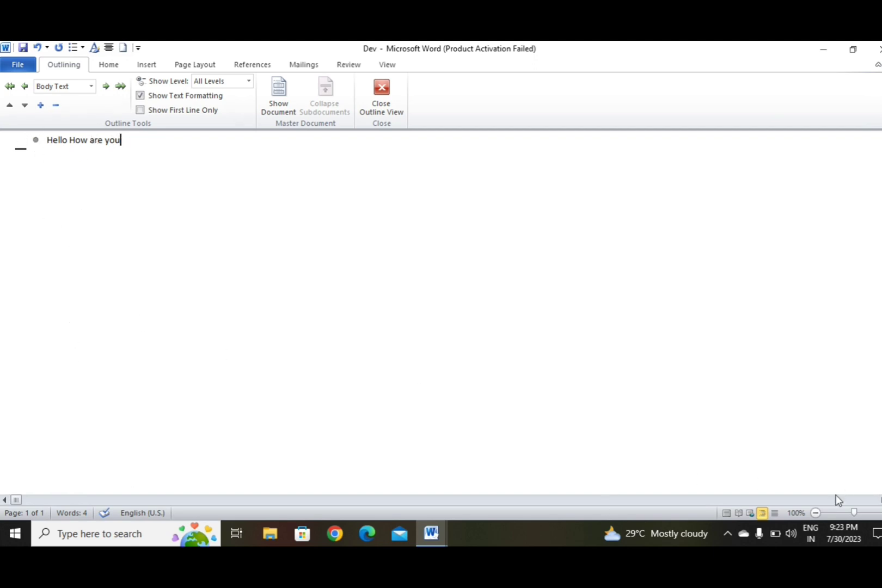
click(774, 513)
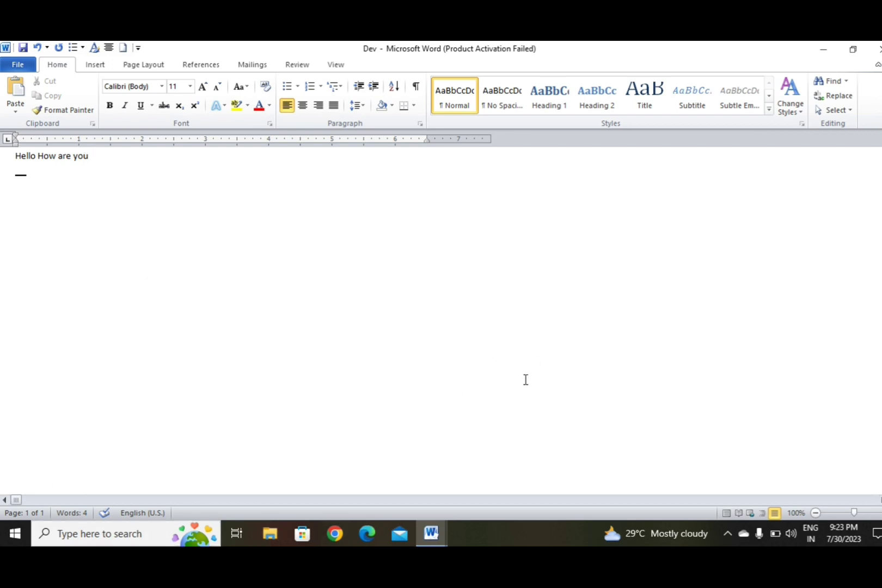
click(725, 512)
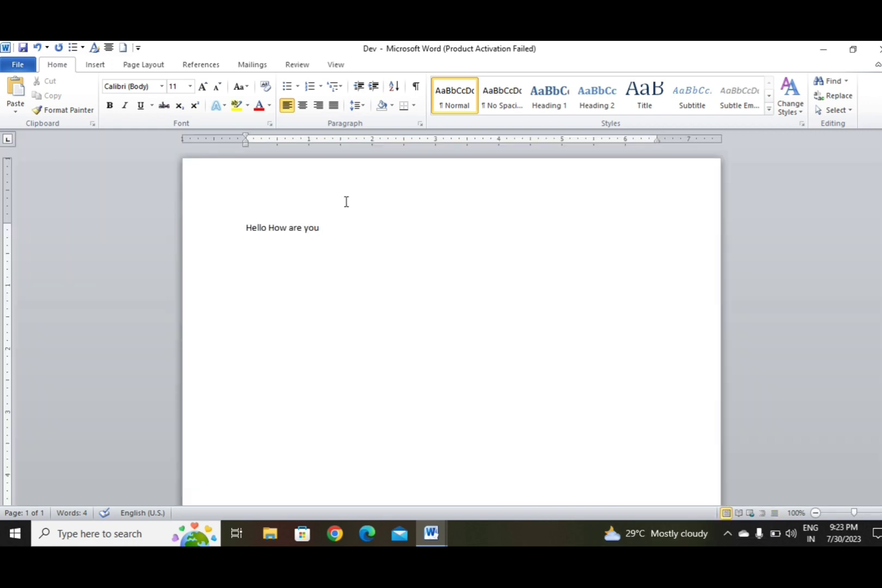